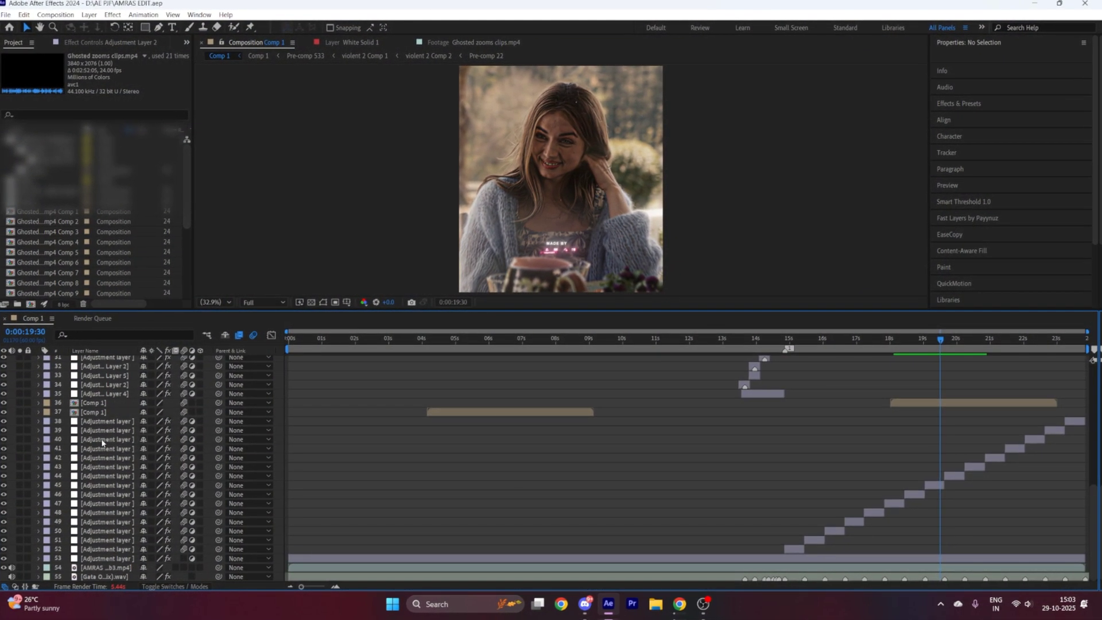
Select all of Comp 1's layers and pre-compose them into Pre-comp 567, moving all attributes.
left_click(105, 431)
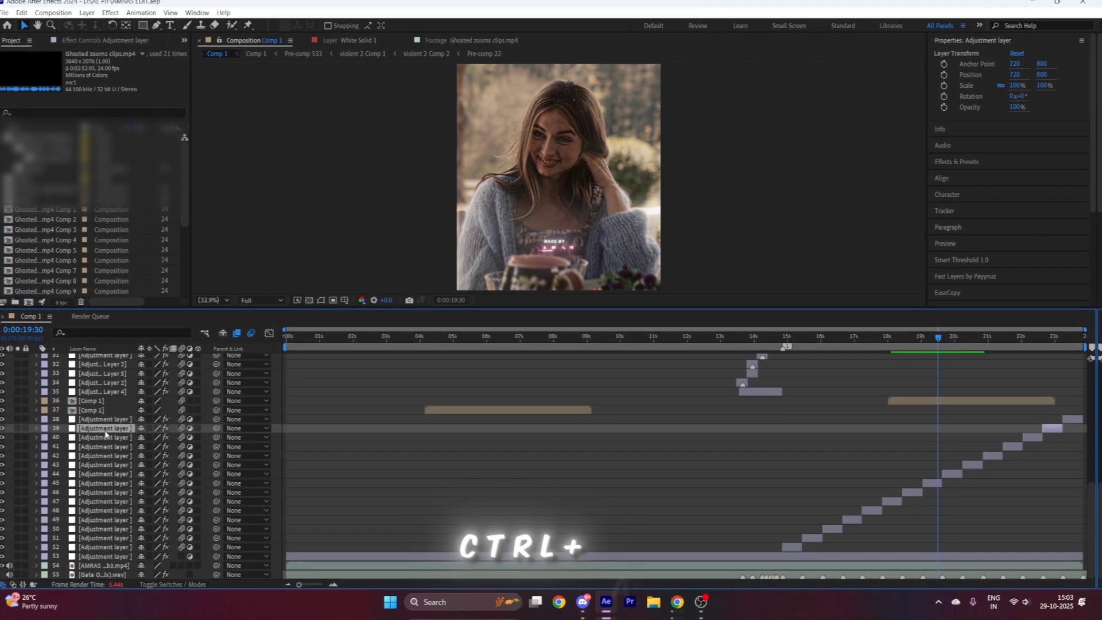
key("ctrl+a")
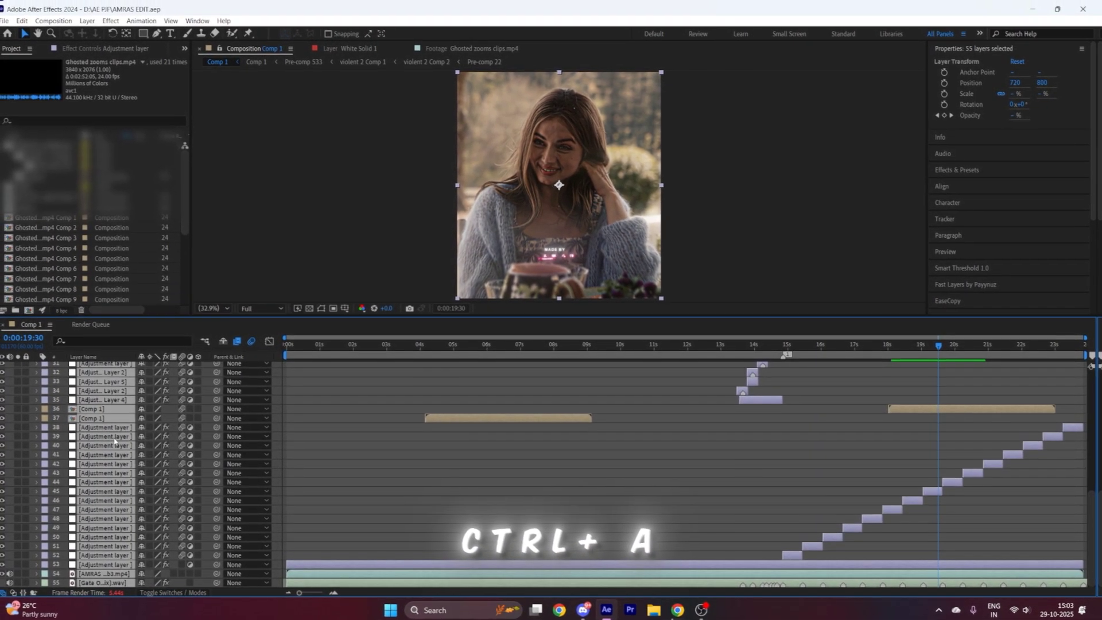
key("ctrl+shift+c")
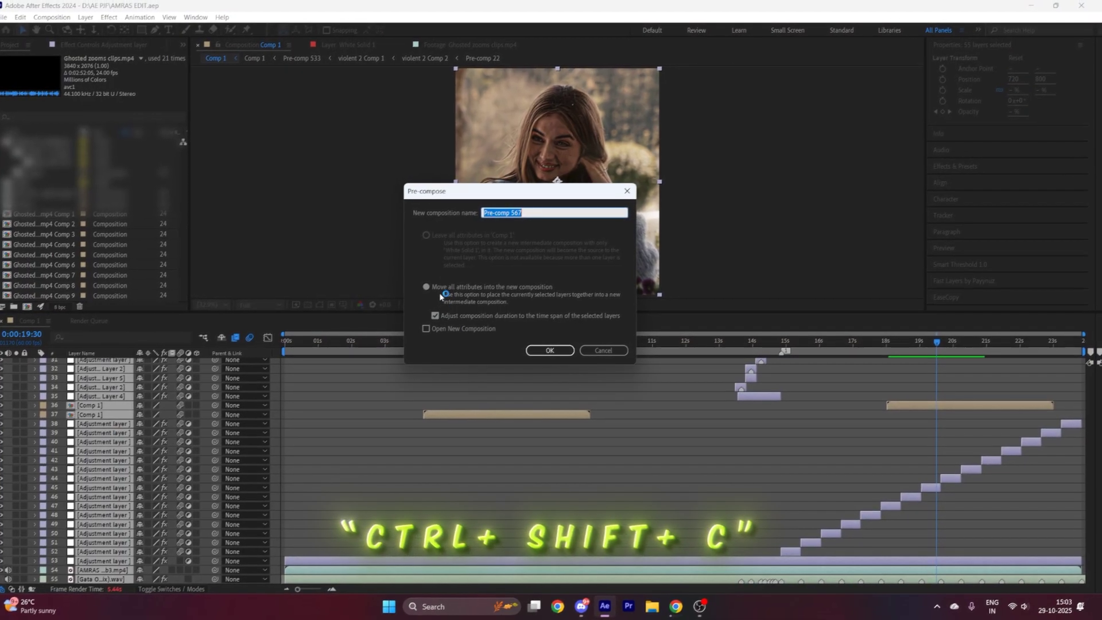
key("Return")
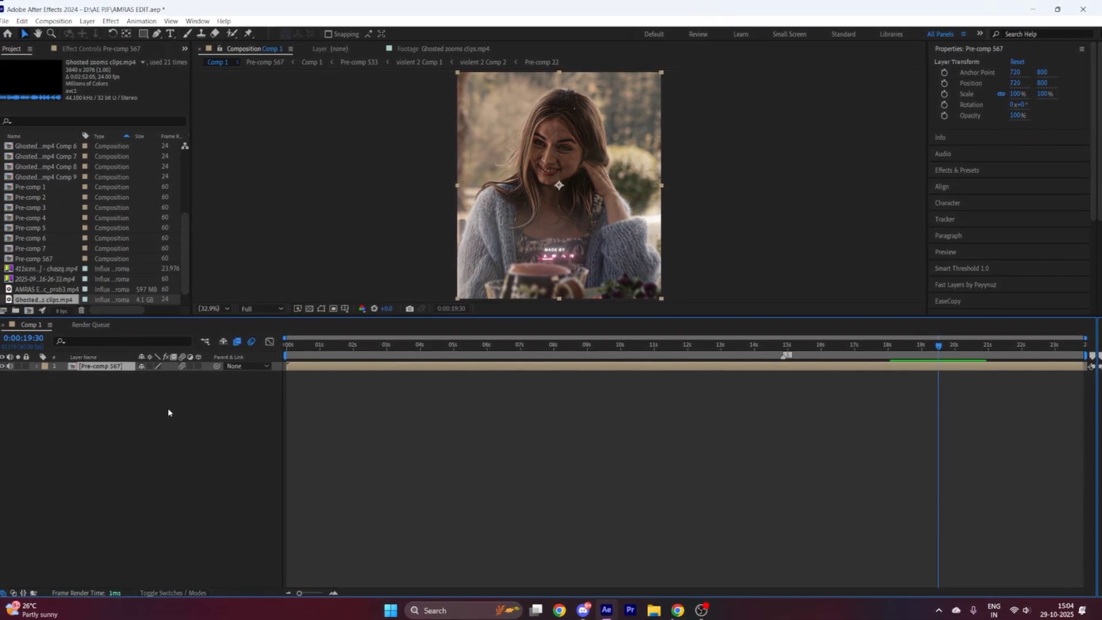
Create a black full-frame solid, Black Solid 1, above Pre-comp 567.
key("ctrl+y")
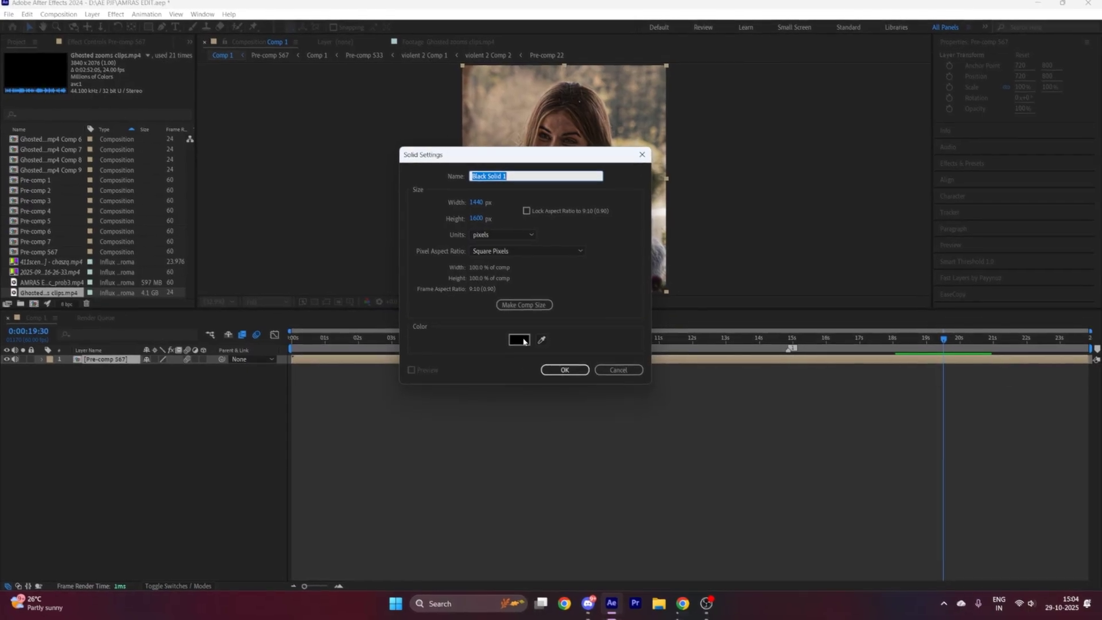
left_click(520, 346)
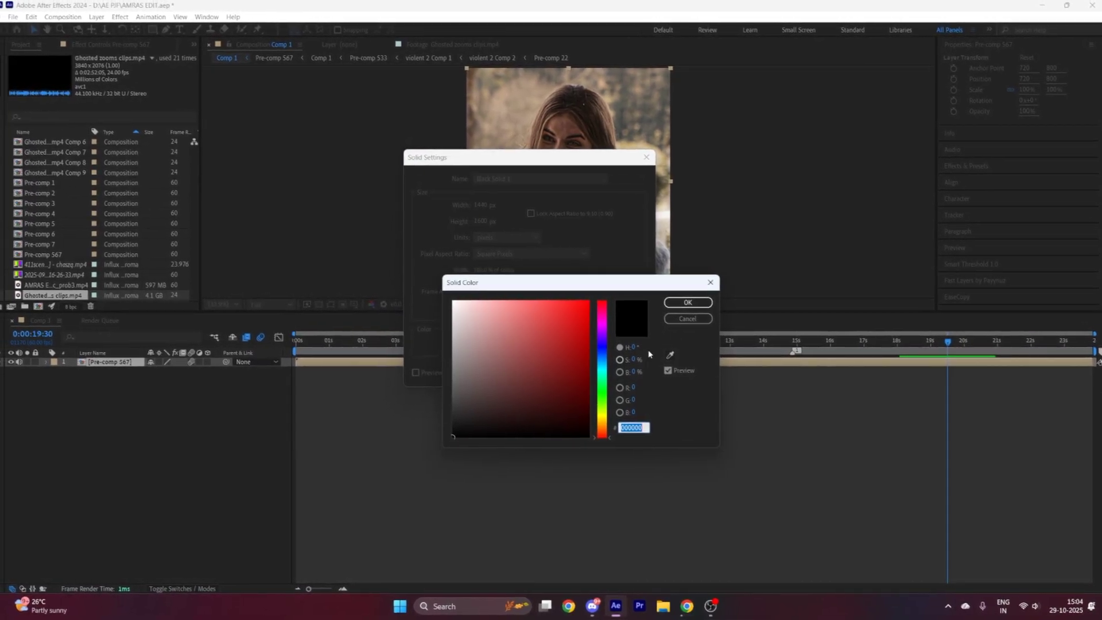
left_click(689, 303)
left_click(571, 370)
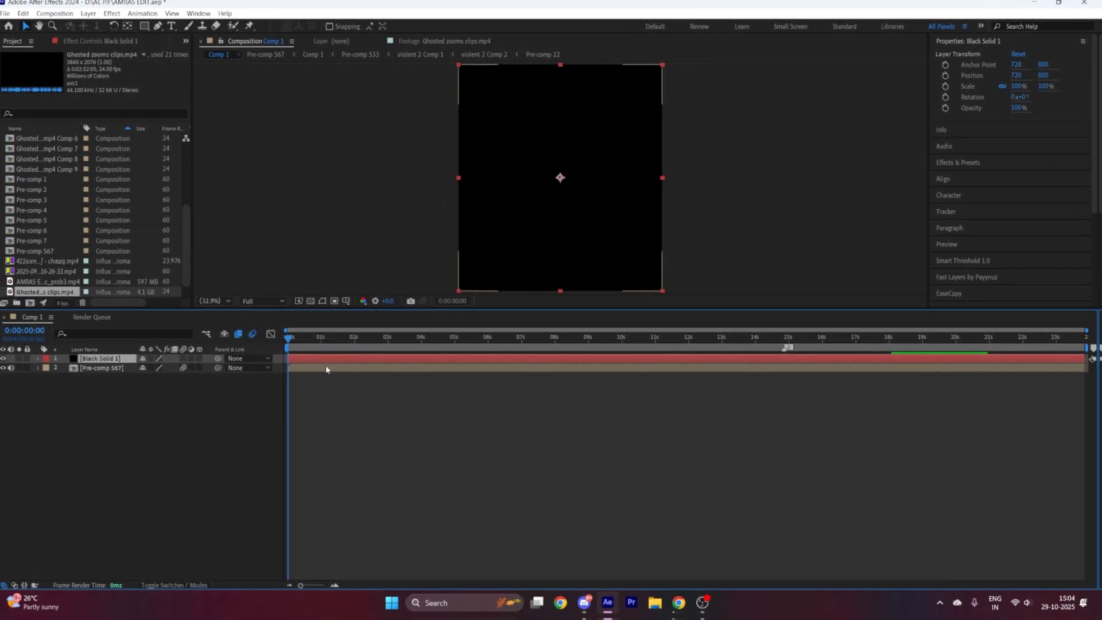
Draw a full-frame rectangular Mask 1 on Black Solid 1 with the Rectangle Tool.
left_click(151, 36)
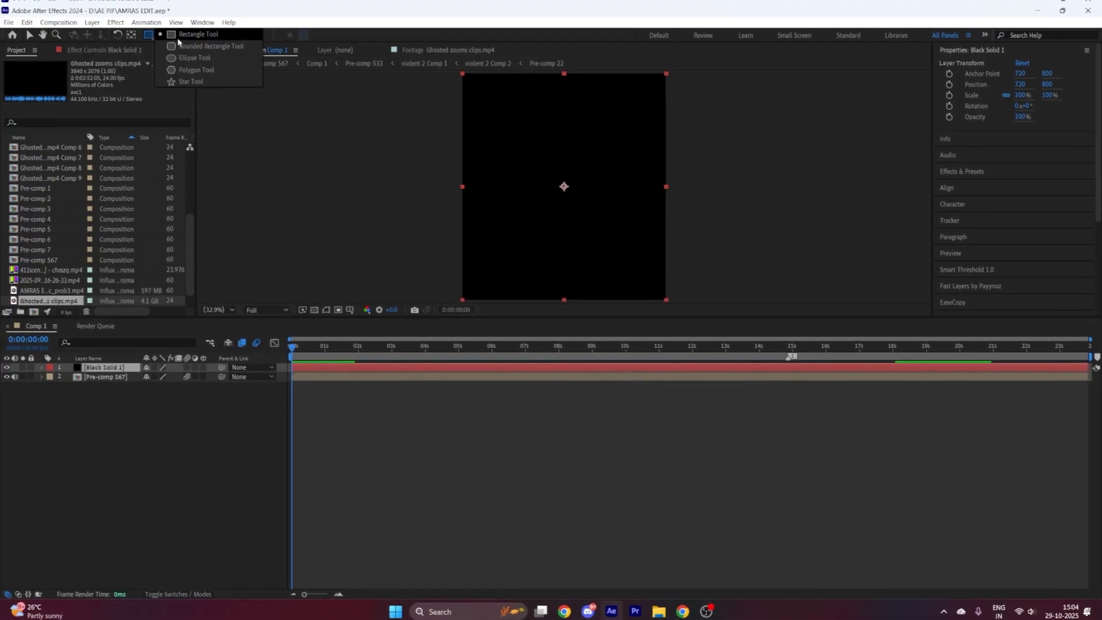
left_click(199, 34)
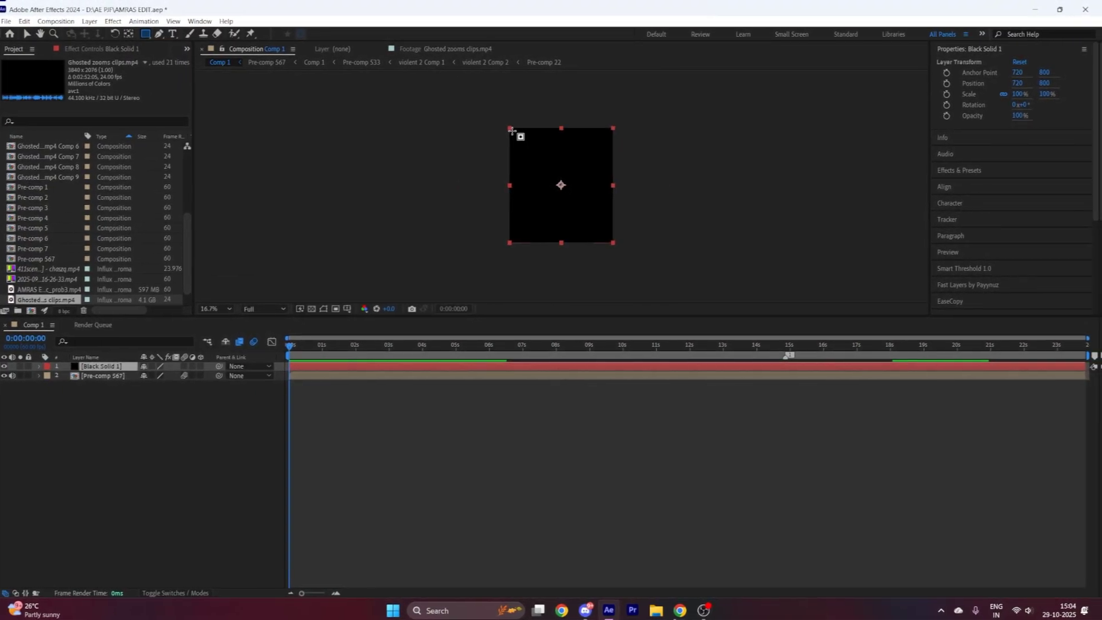
left_click_drag(460, 72, 661, 298)
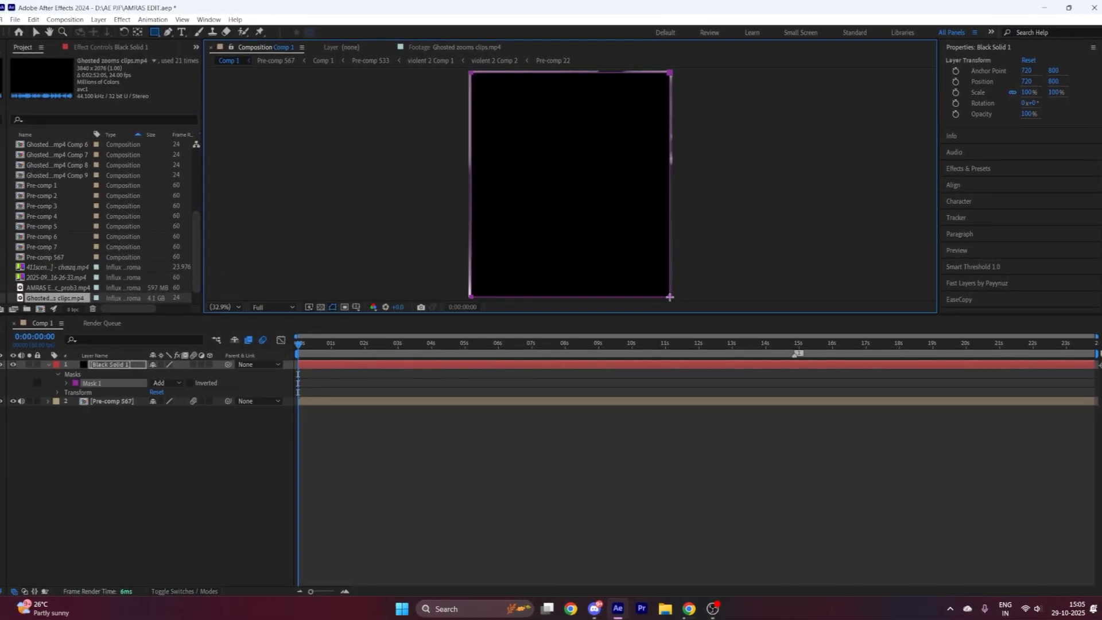
key("u")
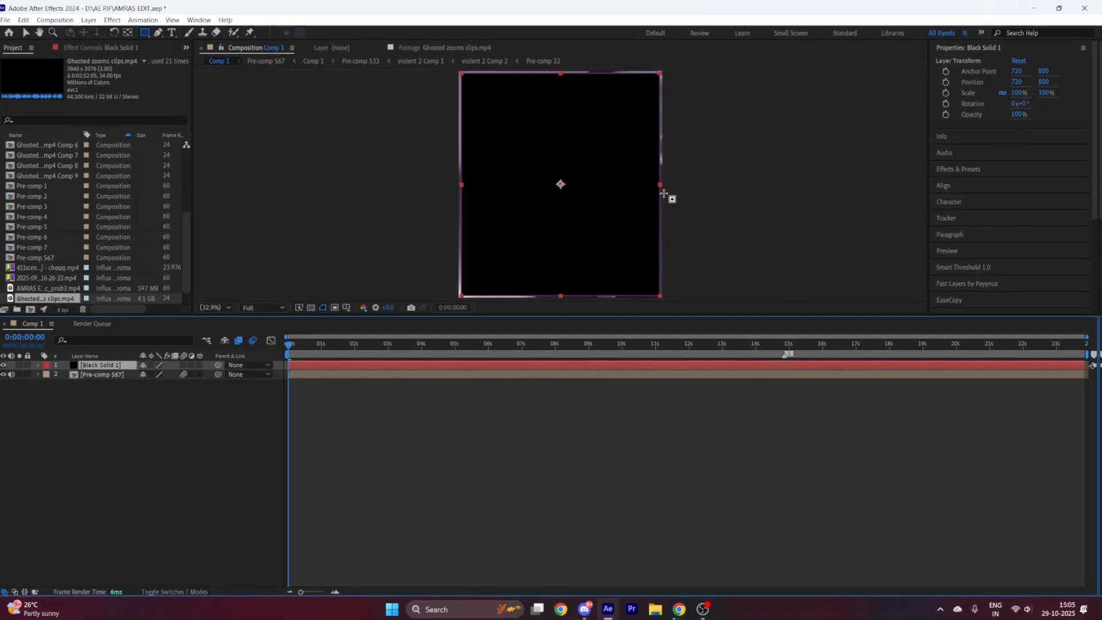
Invert Mask 1 on Black Solid 1 and bring up its 40-pixel Mask Feather.
key("m")
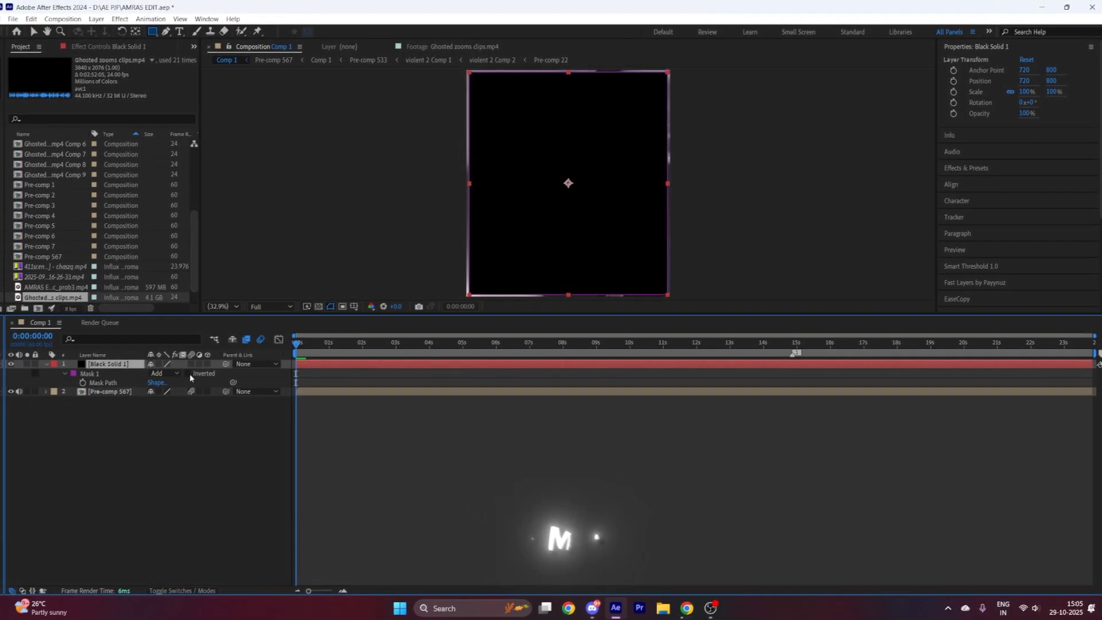
left_click(188, 373)
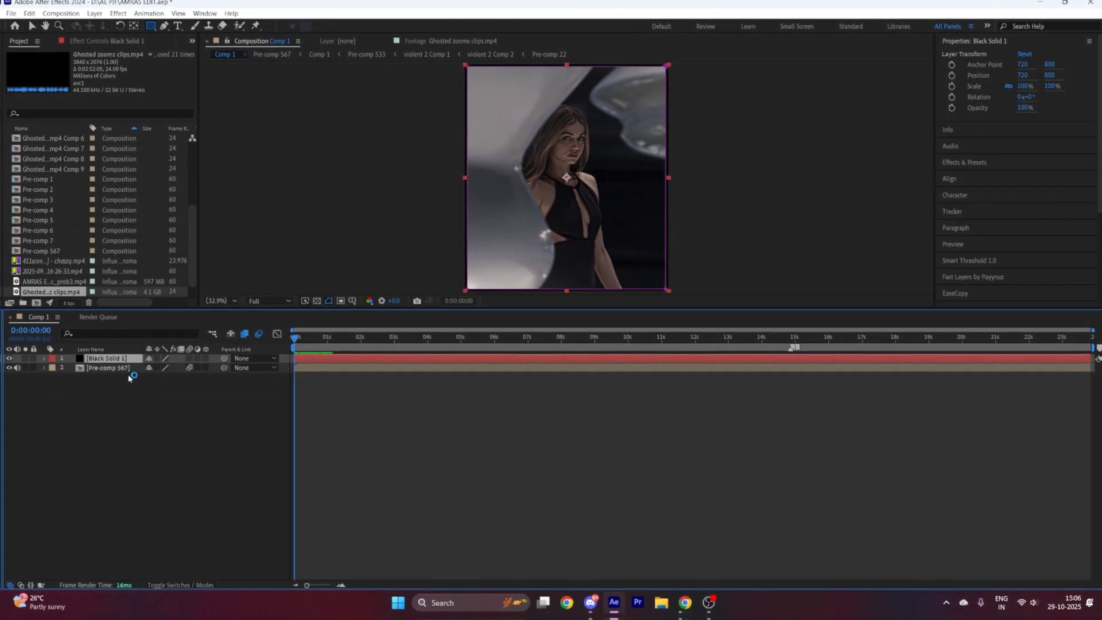
key("f")
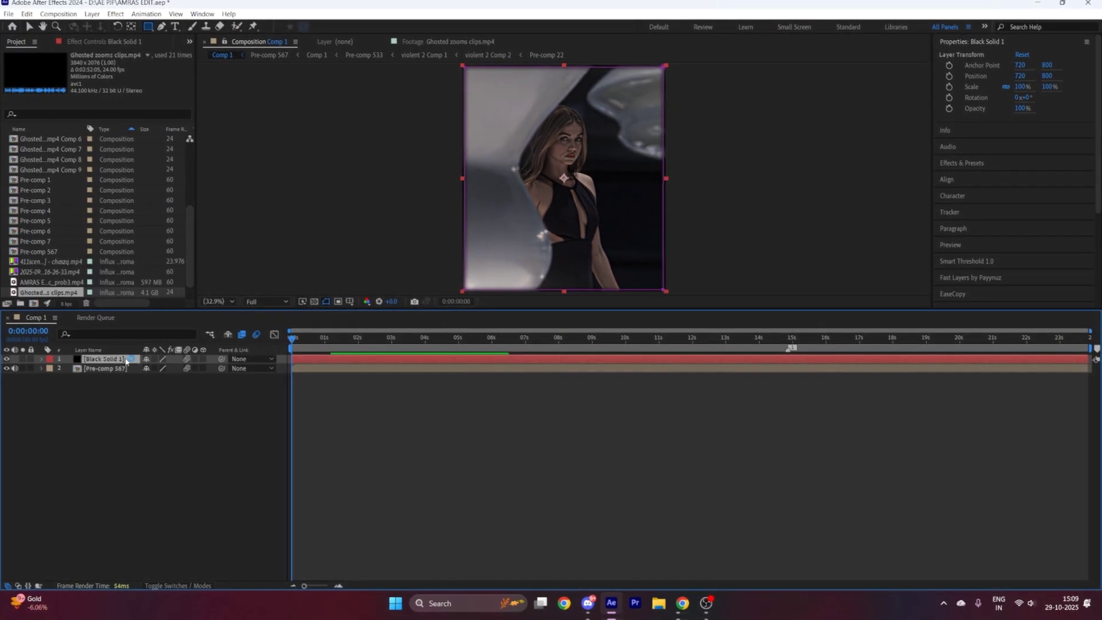
Duplicate masked Black Solid 1 so two black solids sit above Pre-comp 567.
key("ctrl+d")
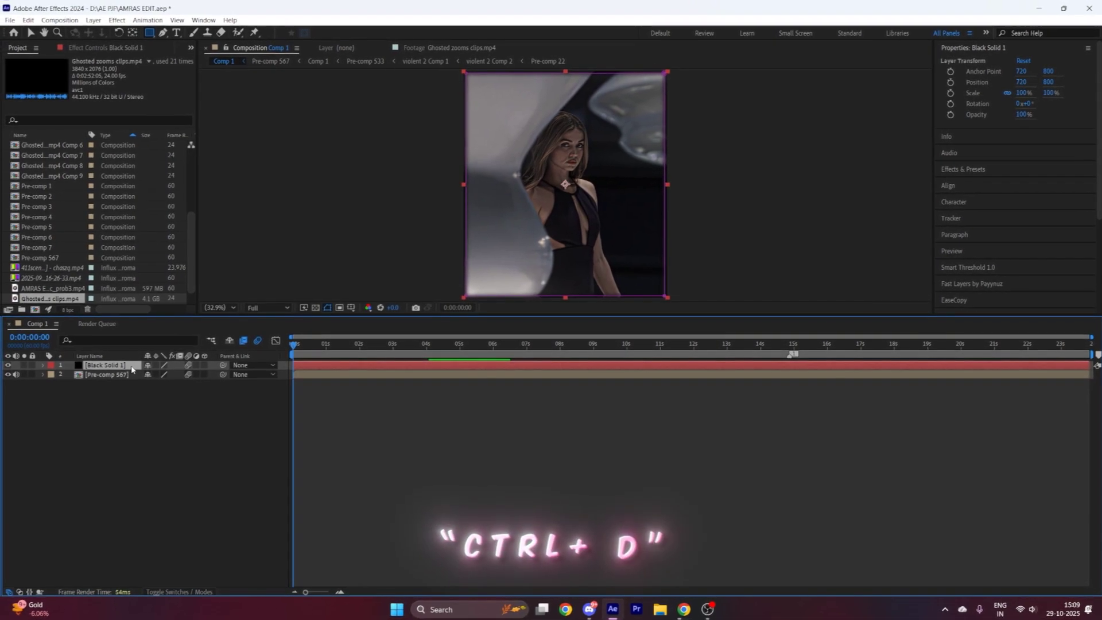
key("t")
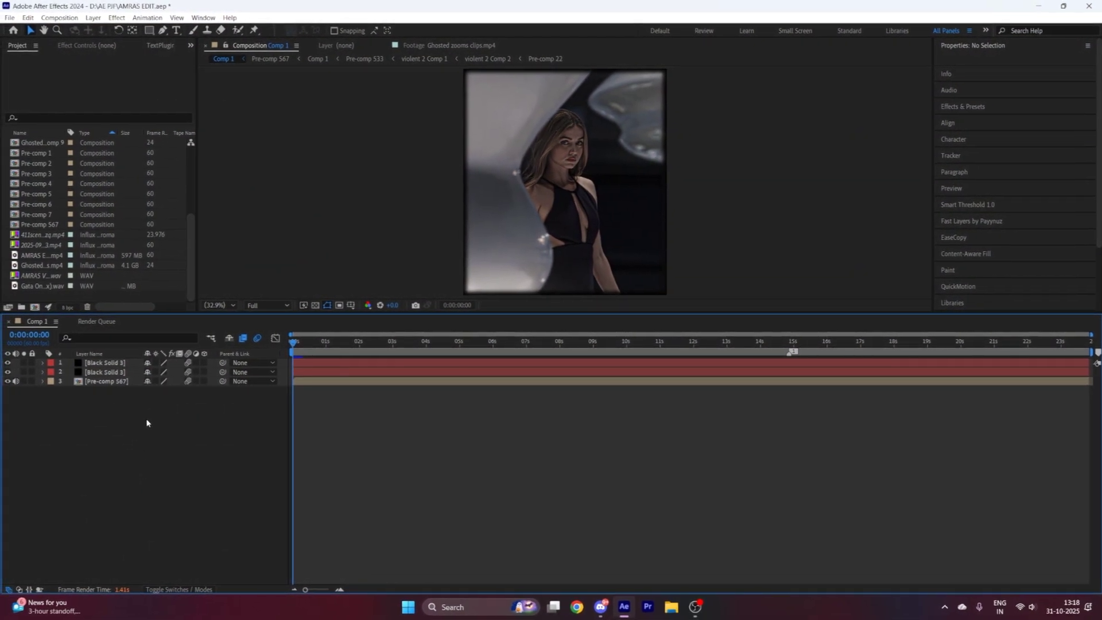
Delete the black solids, import BLACK BORDERS.mov, and place it above Pre-comp 567.
left_click(106, 370)
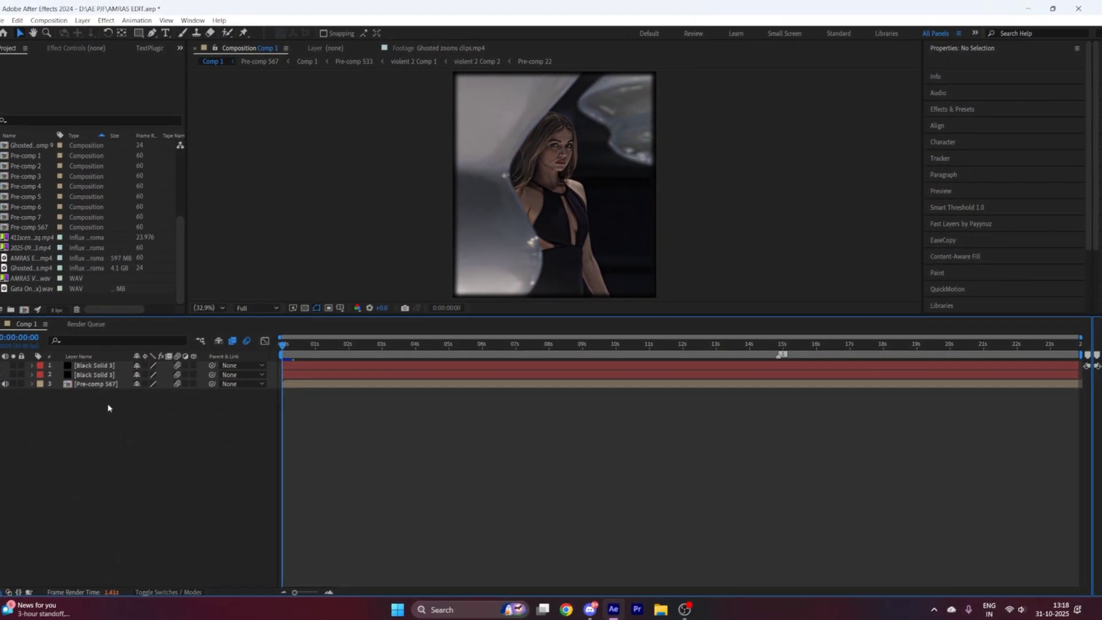
key("Return")
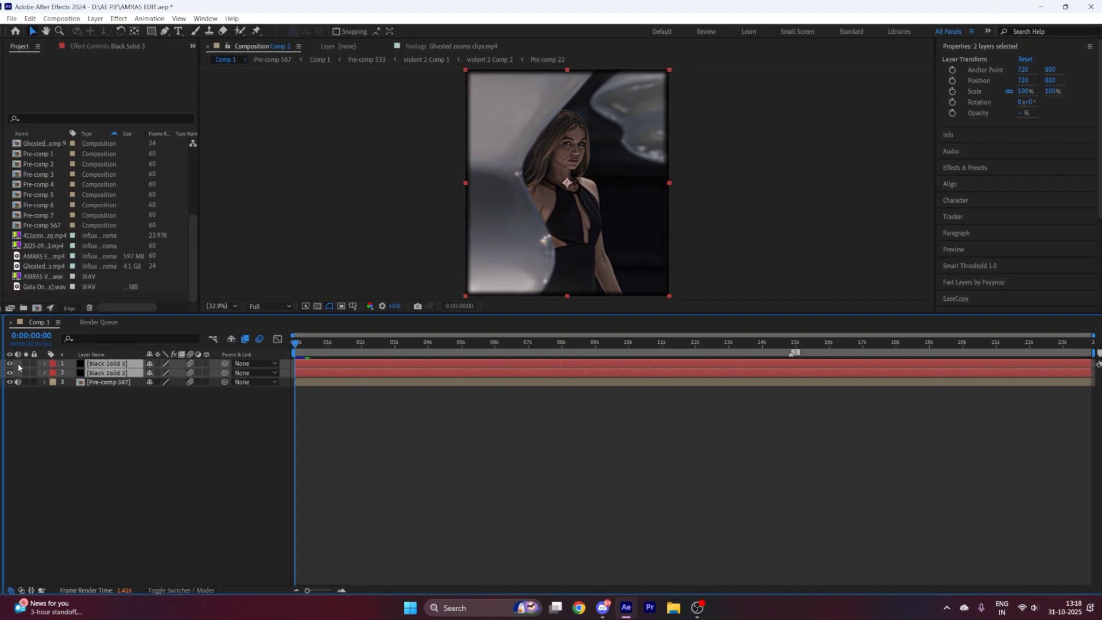
key("ctrl+i")
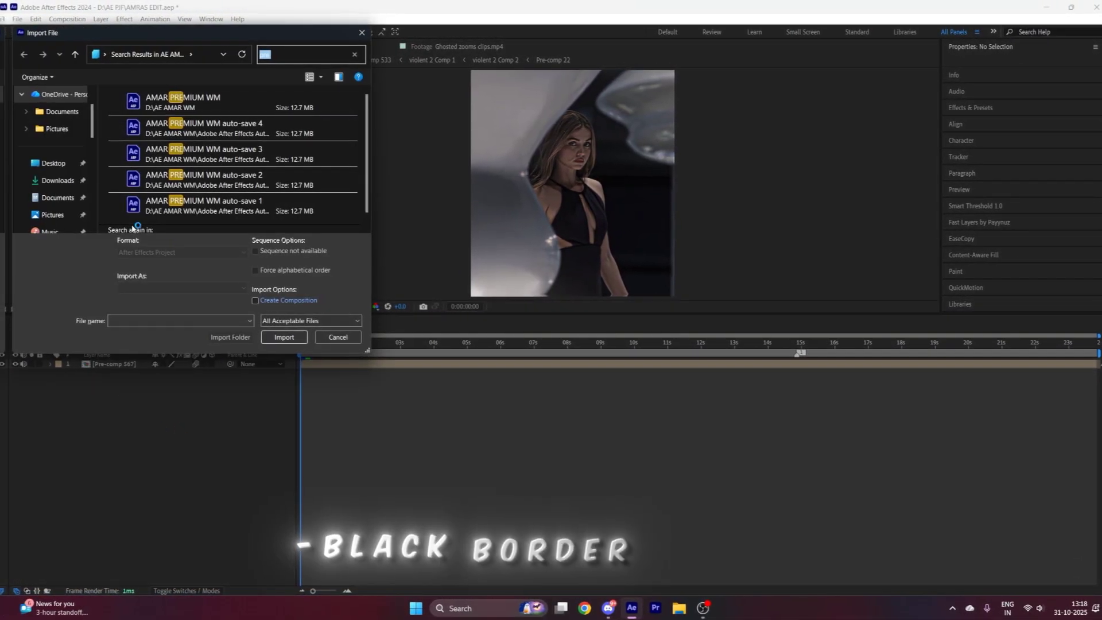
left_click(65, 185)
left_click(247, 189)
left_click(285, 337)
left_click_drag(40, 266, 58, 359)
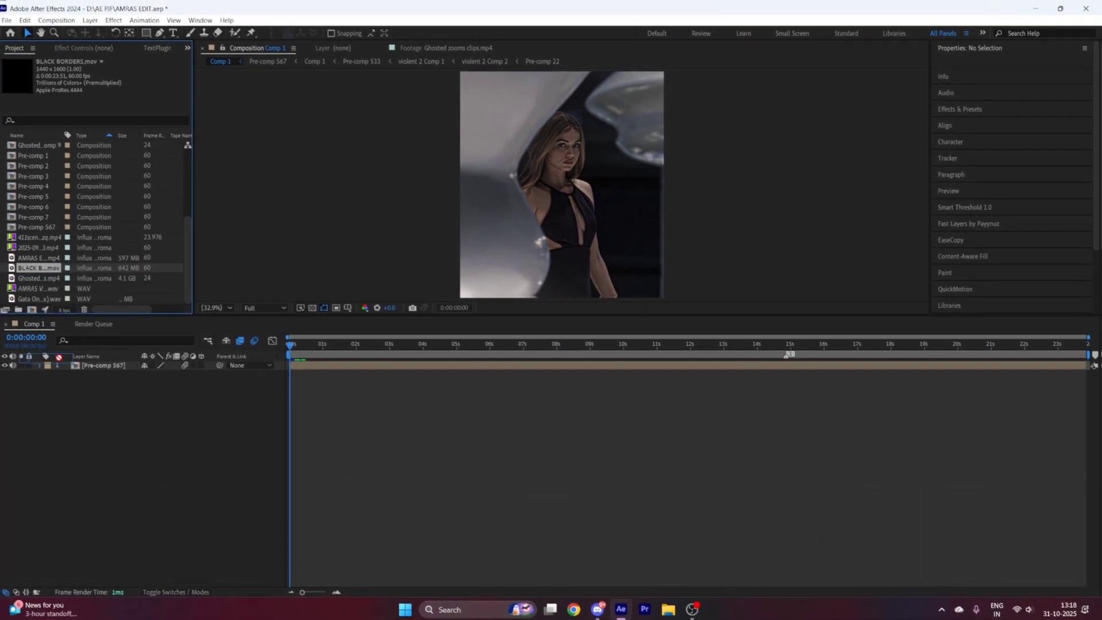